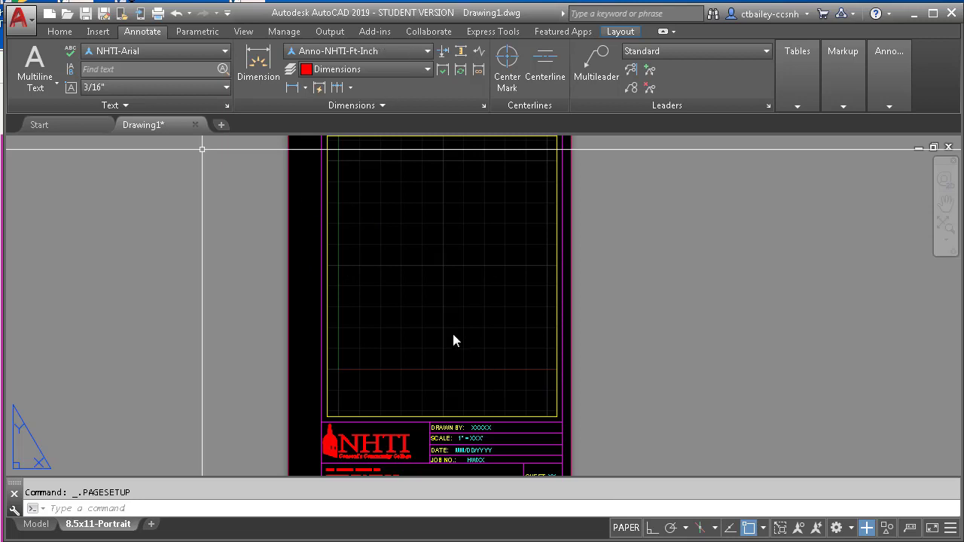
Step: Zoom out on the 8.5x11-Portrait layout until the whole NHTI title block sheet shows
click(369, 346)
scroll(405, 332, down, 3)
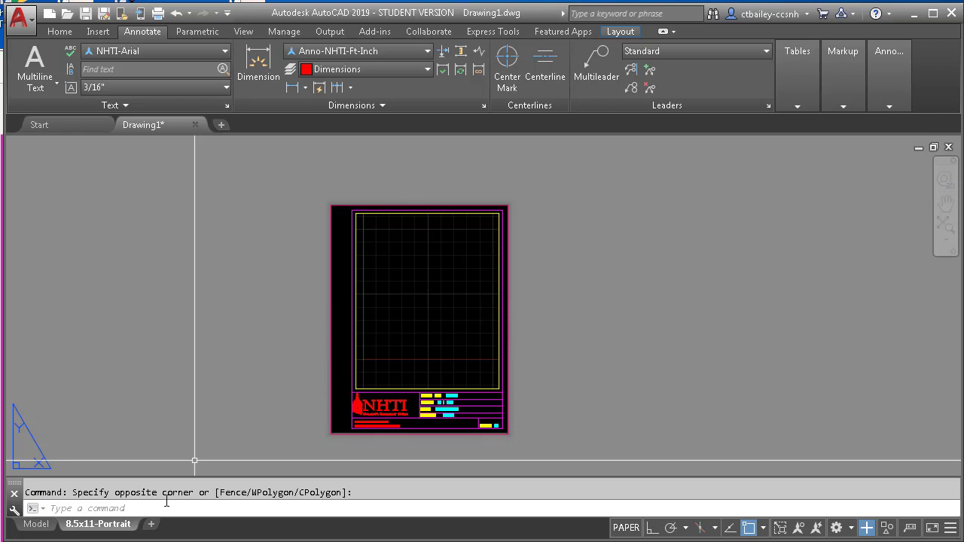
Step: Open the Page Setup Manager for the 8.5x11-Portrait layout from its tab's shortcut menu
right_click(110, 532)
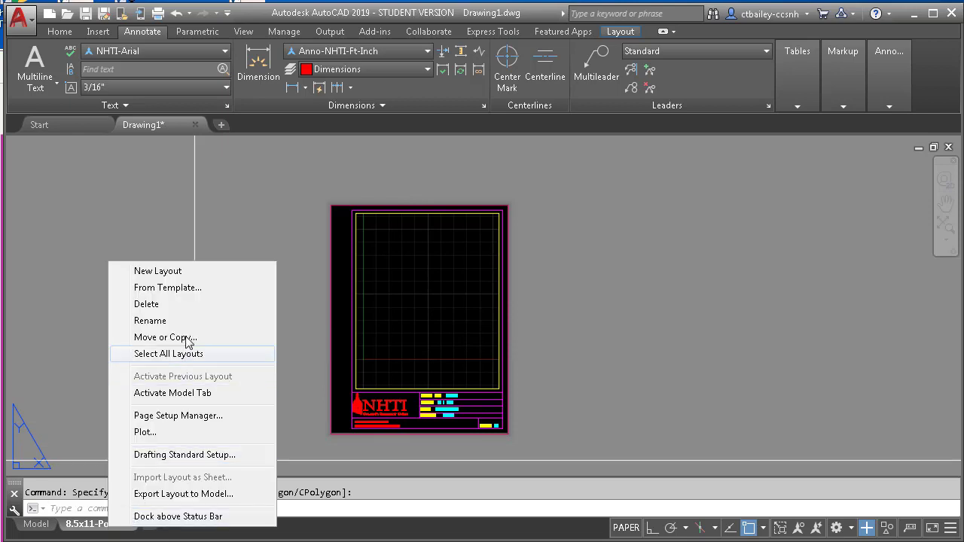
click(174, 416)
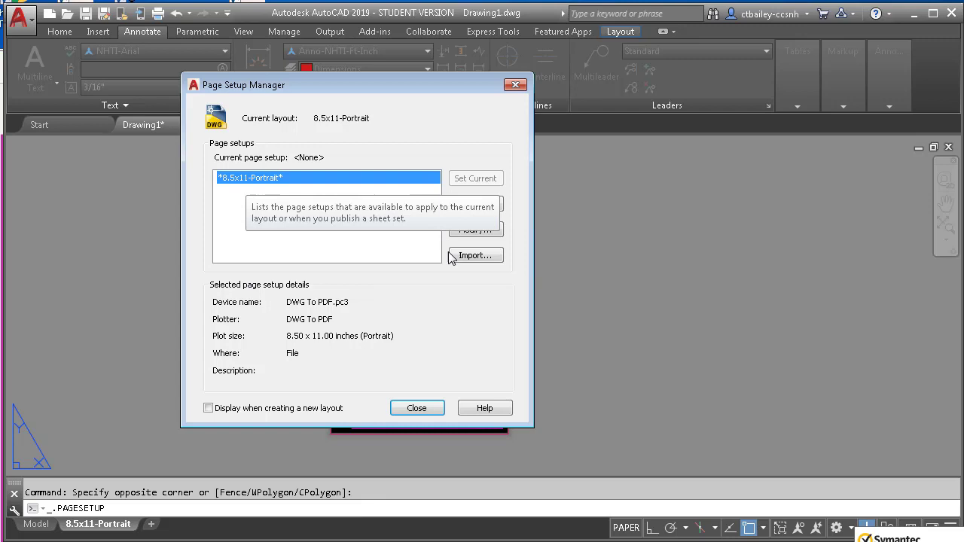
click(485, 231)
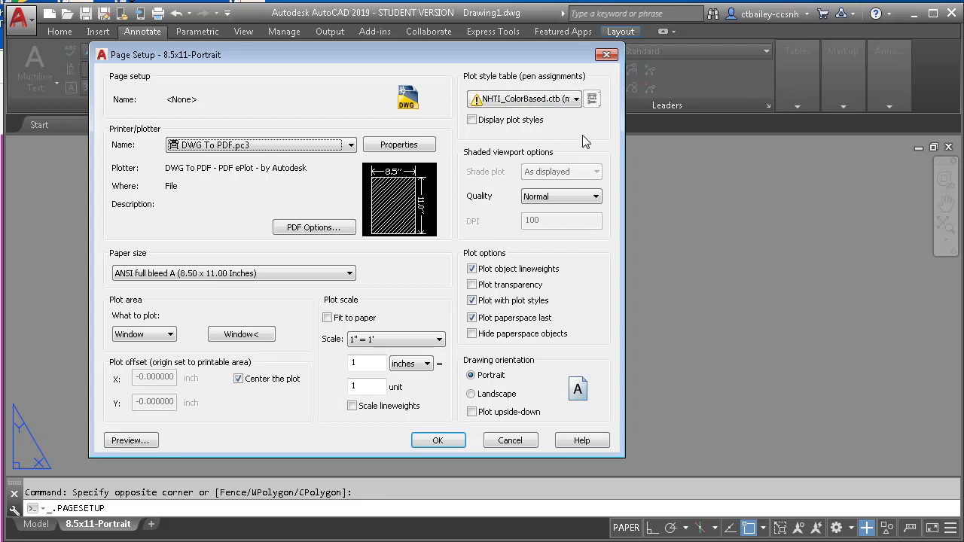
click(575, 100)
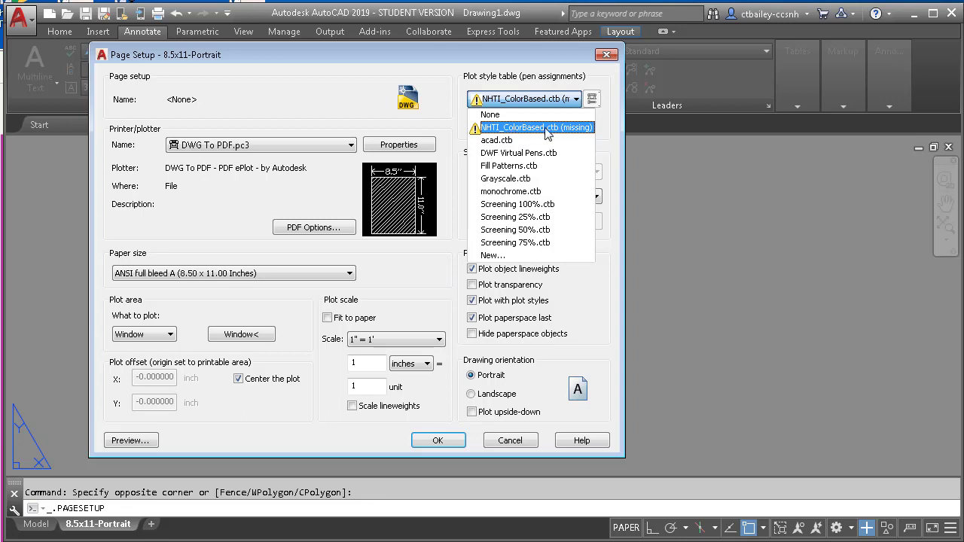
click(470, 56)
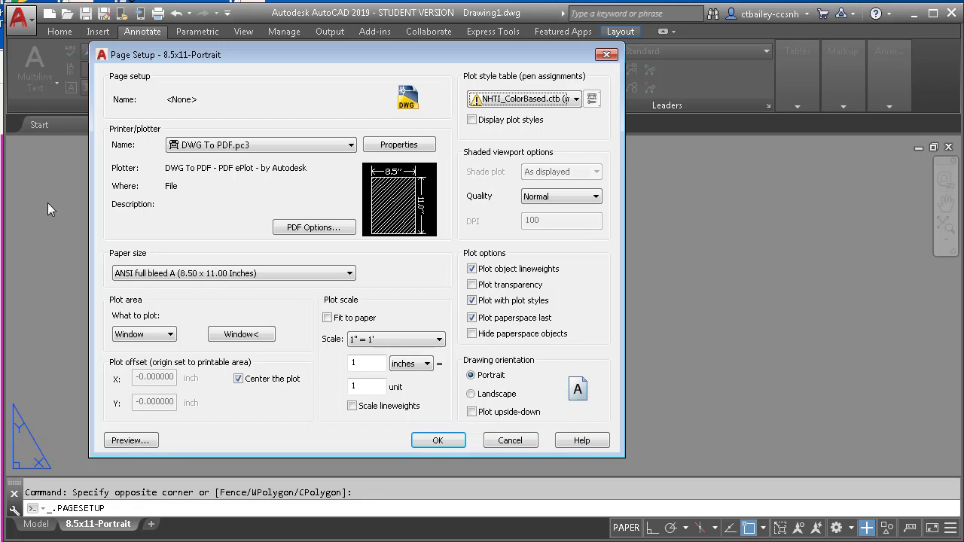
Step: Download NHTI_ColorBased.ctb from the AutoCAD Supplemental Files page on the Canvas course site
key(alt+Tab)
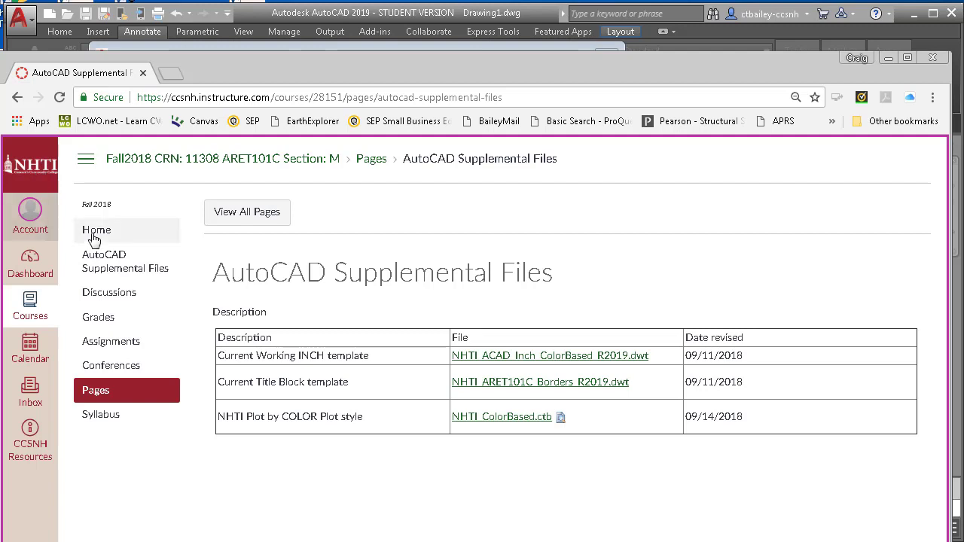
click(95, 232)
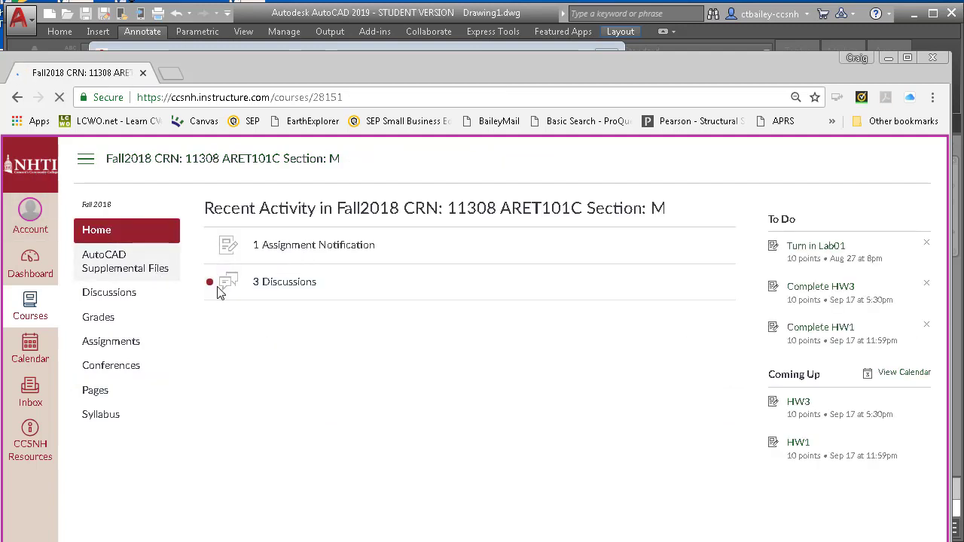
click(109, 277)
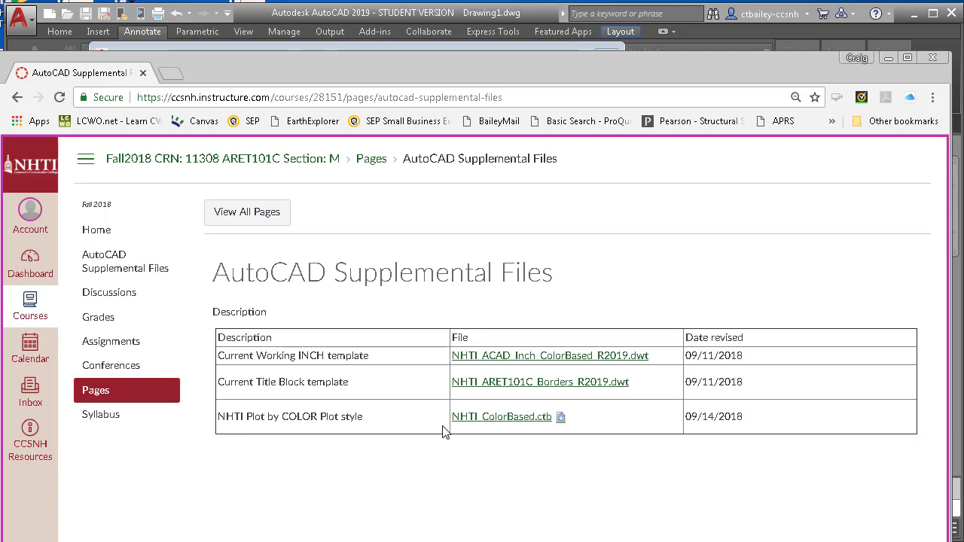
click(503, 421)
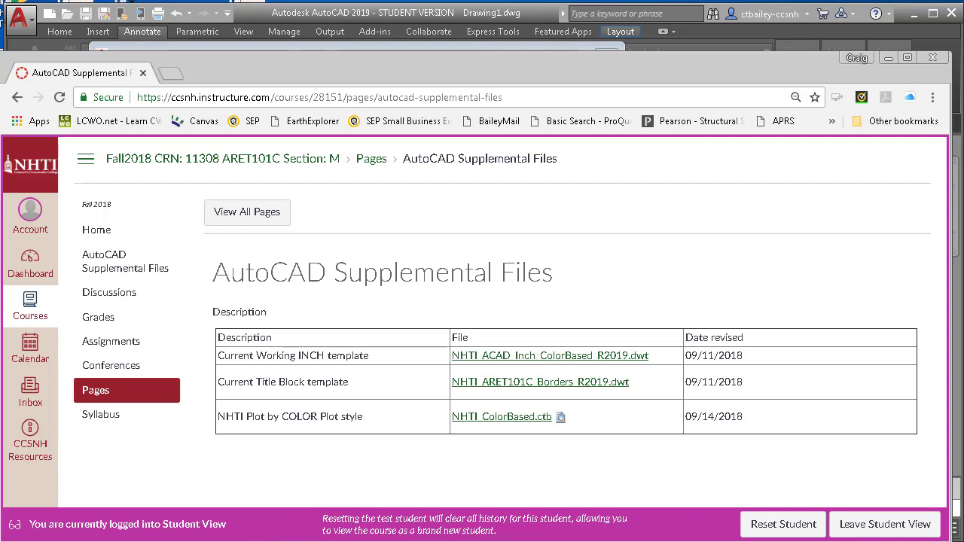
Step: Find the downloaded NHTI_ColorBased.ctb in the Downloads folder, copy it, and close the folder
key(ctrl+j)
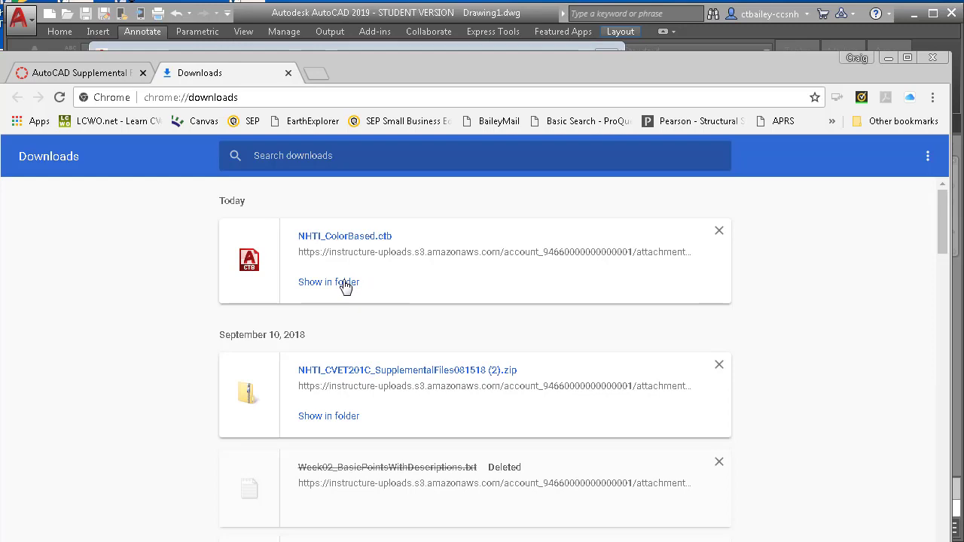
click(328, 282)
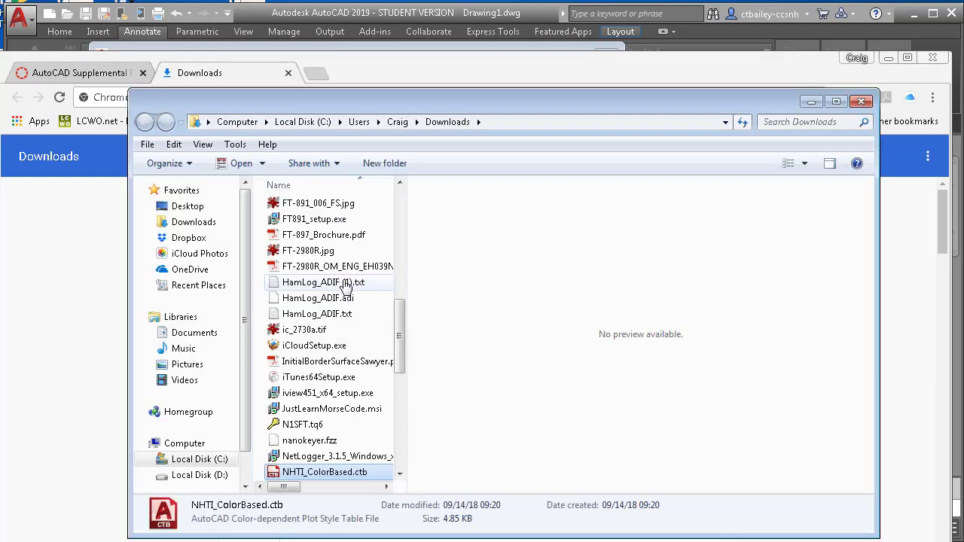
drag(401, 346, 408, 398)
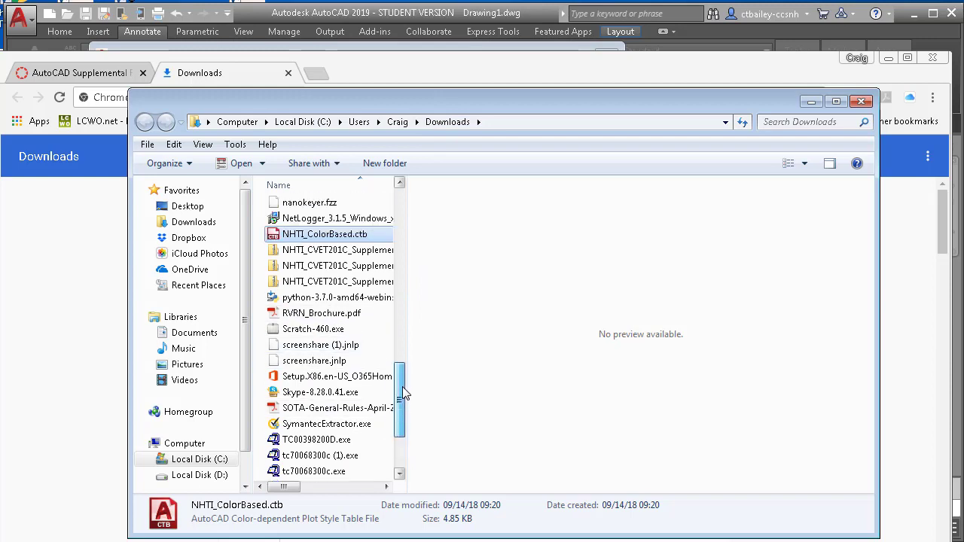
right_click(306, 242)
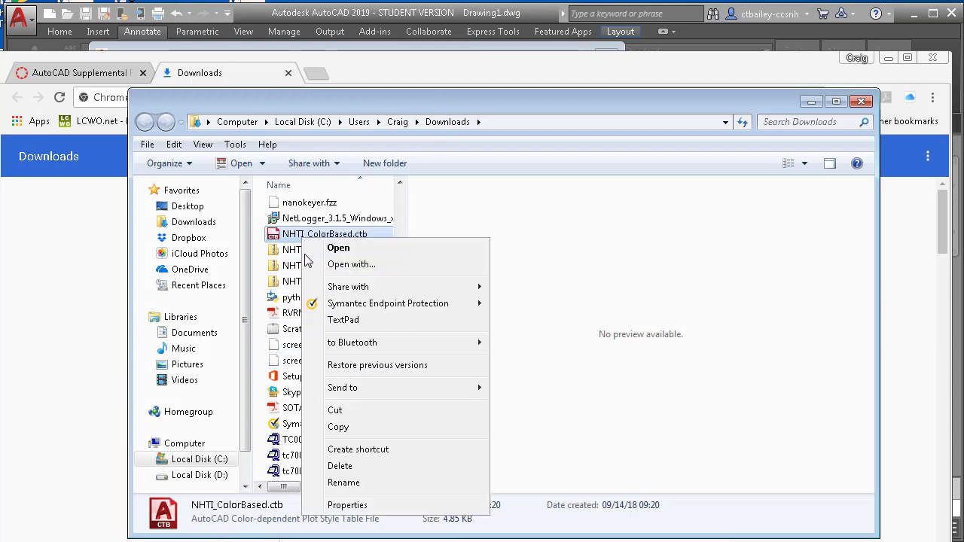
click(343, 427)
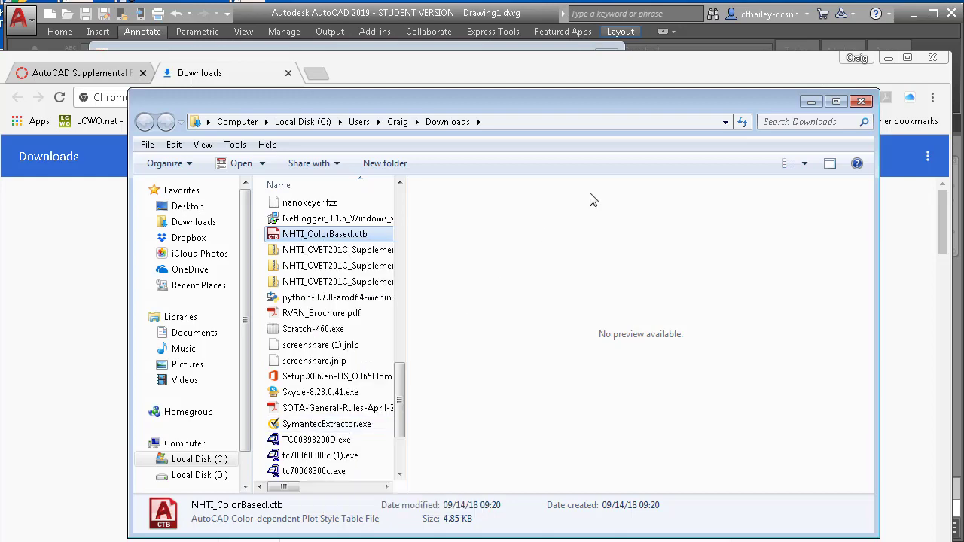
click(861, 101)
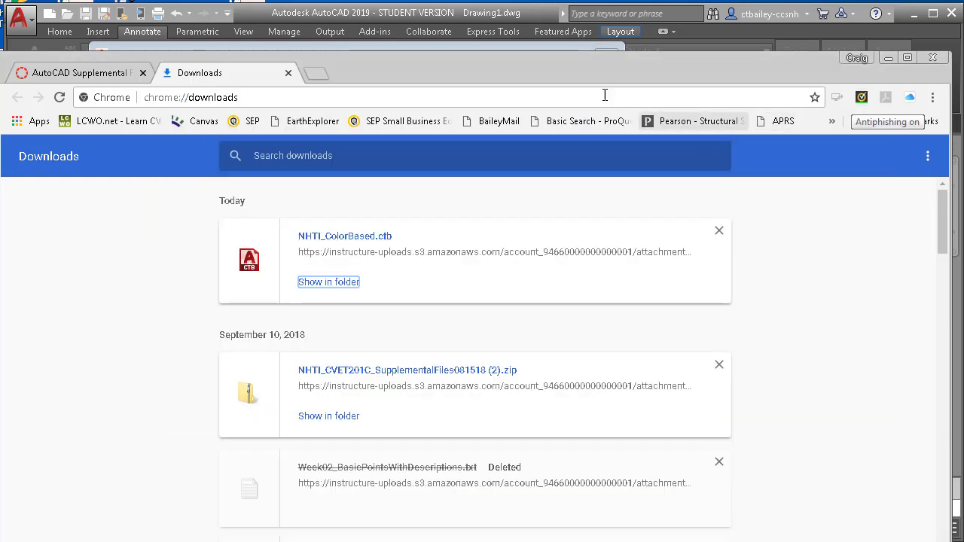
Step: Return to AutoCAD and close Page Setup and Page Setup Manager without saving changes
click(890, 58)
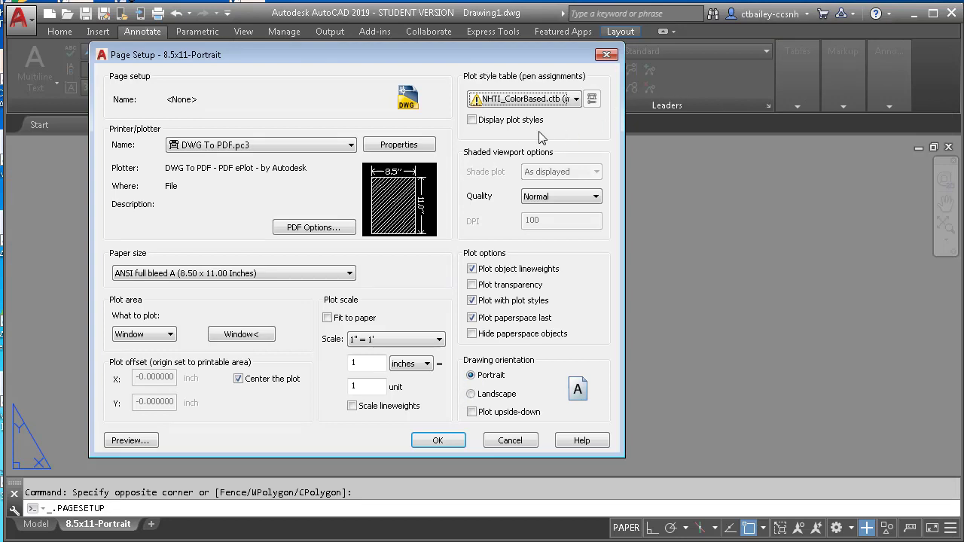
click(515, 443)
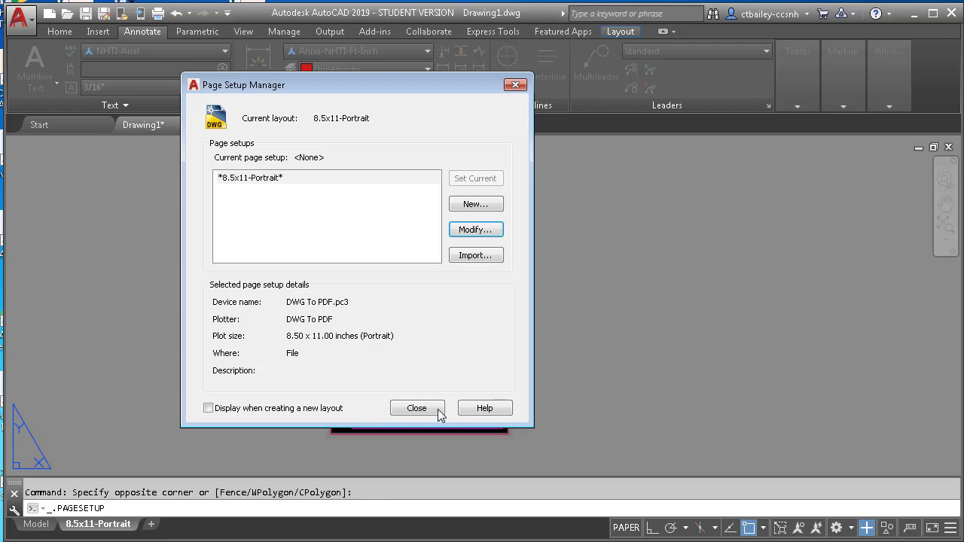
click(437, 409)
Step: Open the Options dialog from the command line's shortcut menu
click(389, 508)
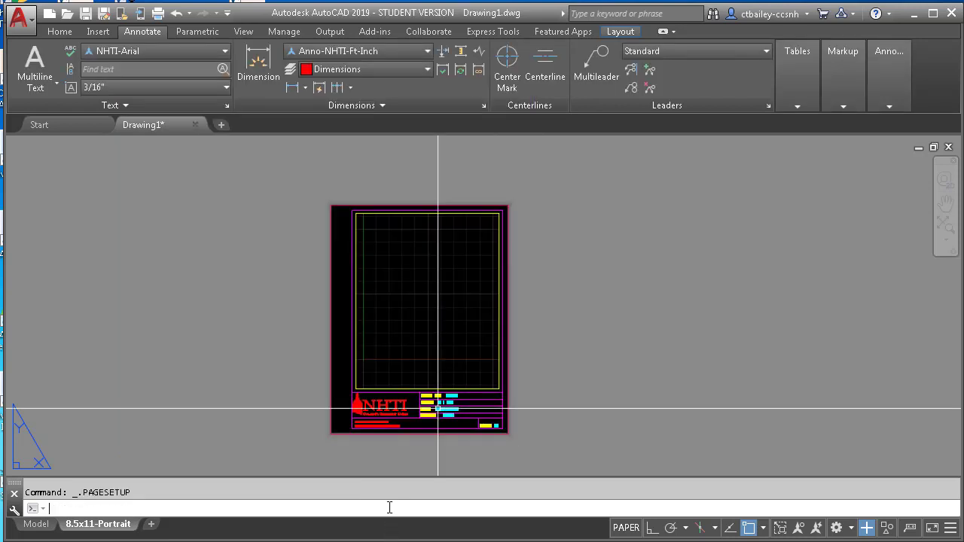
right_click(390, 508)
click(418, 500)
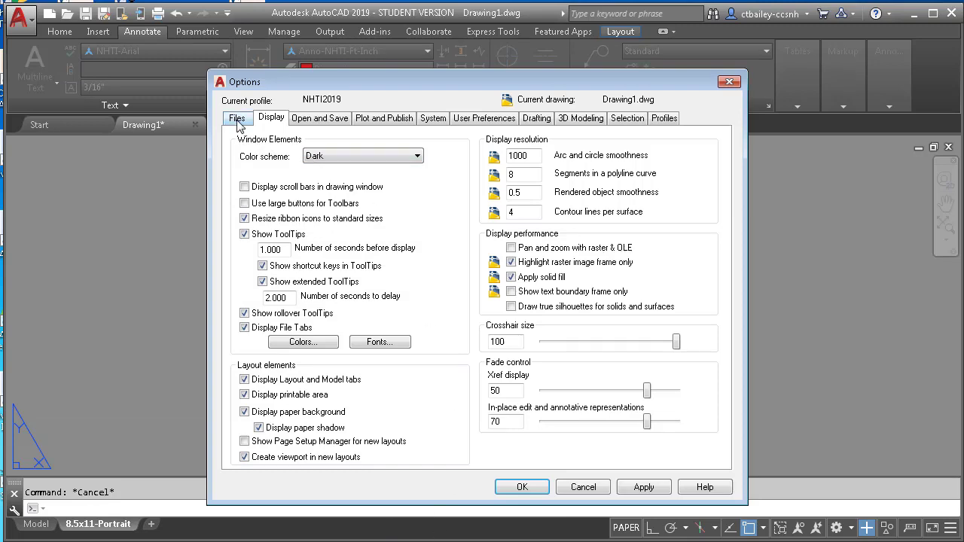
Step: On the Files tab, expand Printer Support File Path > Plot Style Table Search Path and read its full folder
click(237, 120)
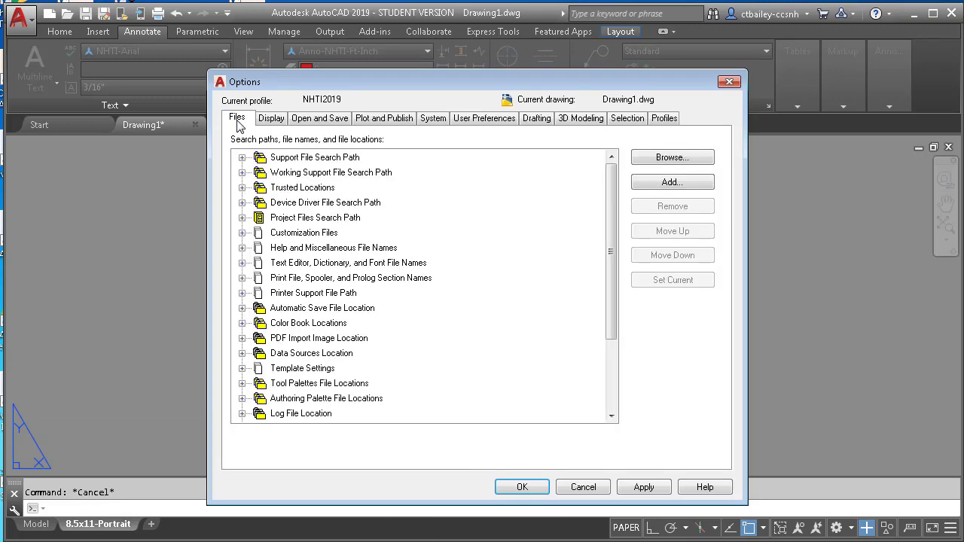
drag(302, 83, 334, 43)
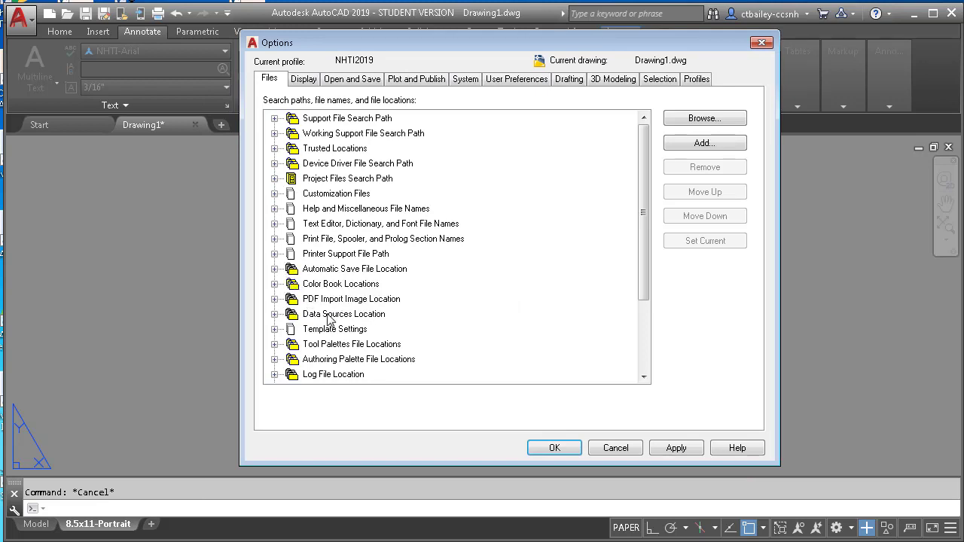
click(274, 253)
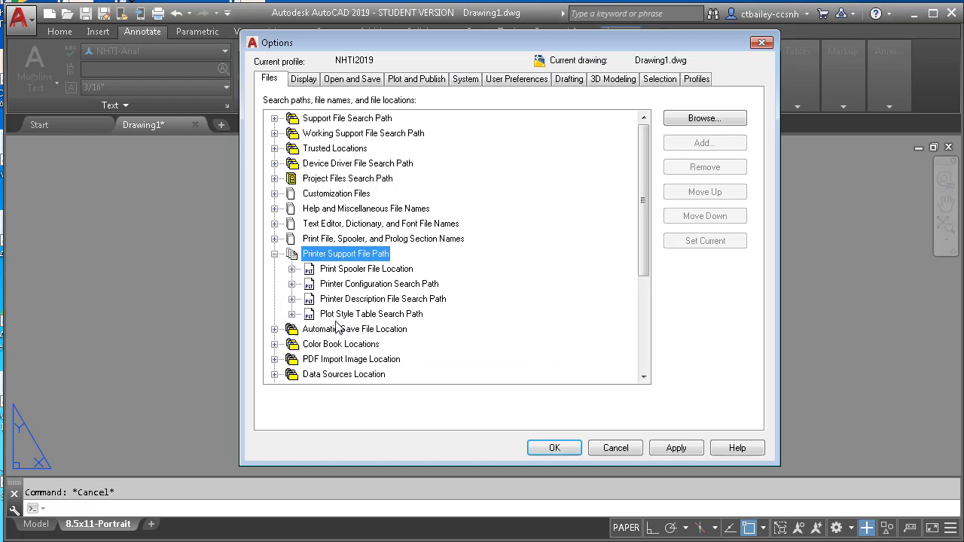
click(292, 314)
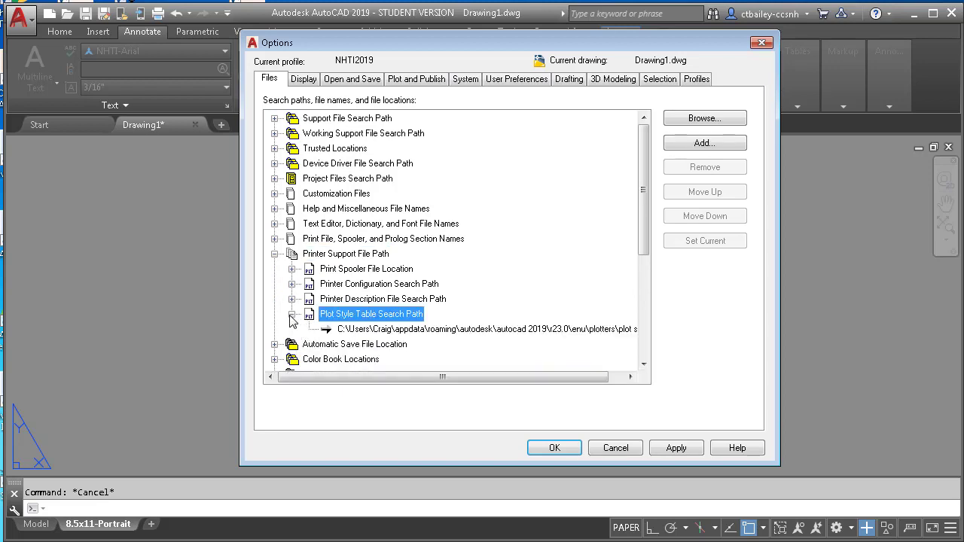
click(367, 330)
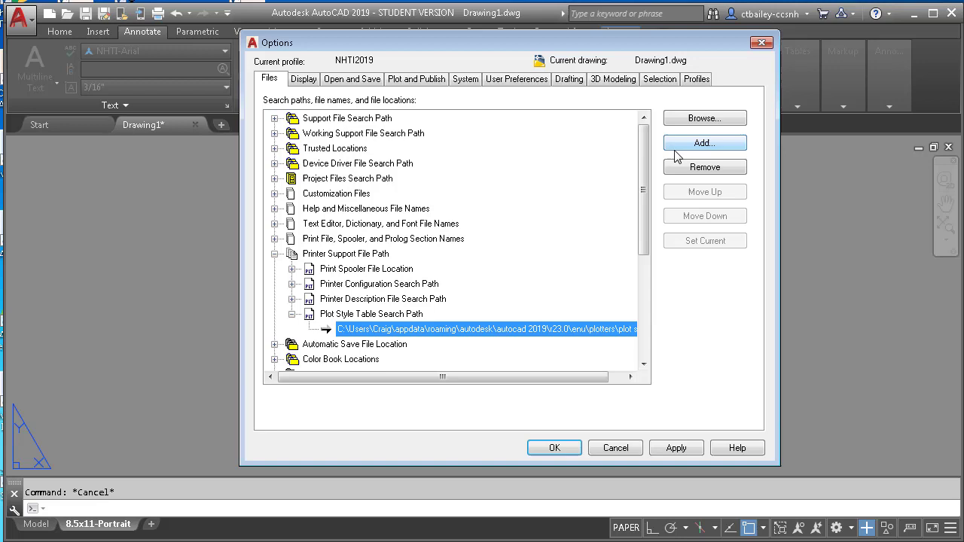
click(359, 331)
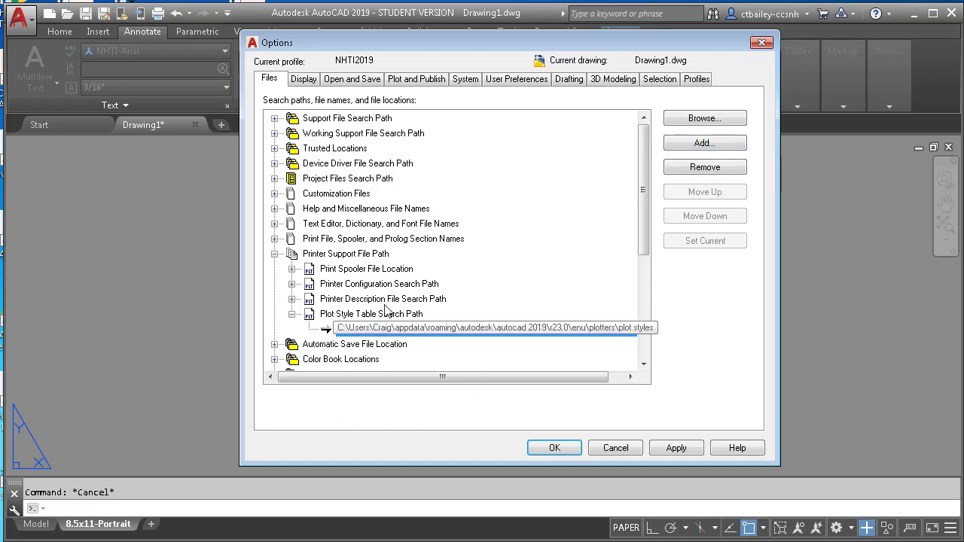
click(719, 124)
click(602, 352)
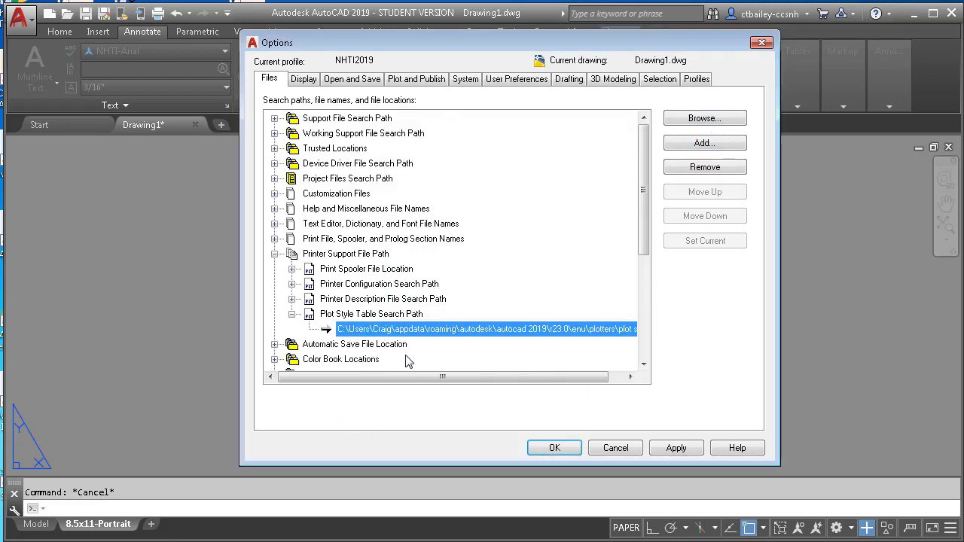
double_click(390, 332)
click(592, 351)
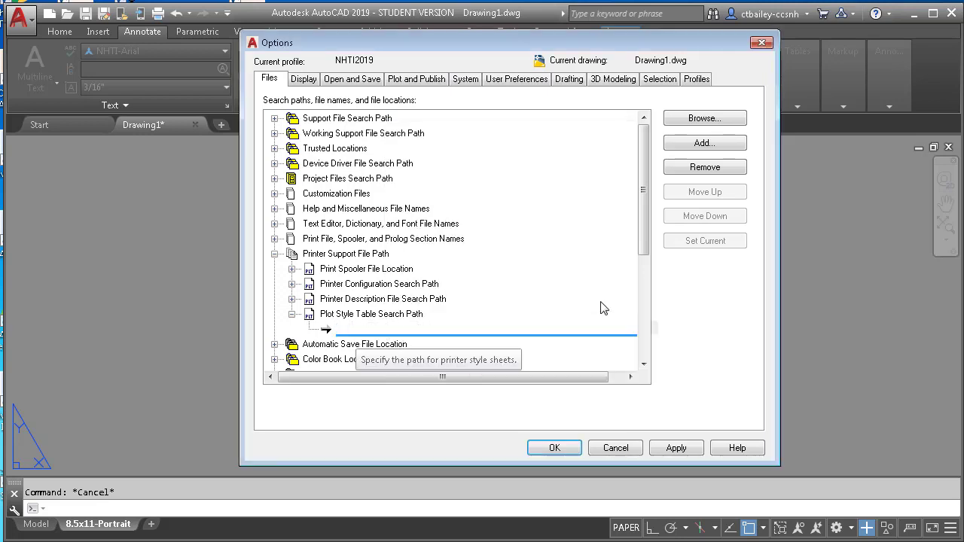
drag(510, 382, 563, 376)
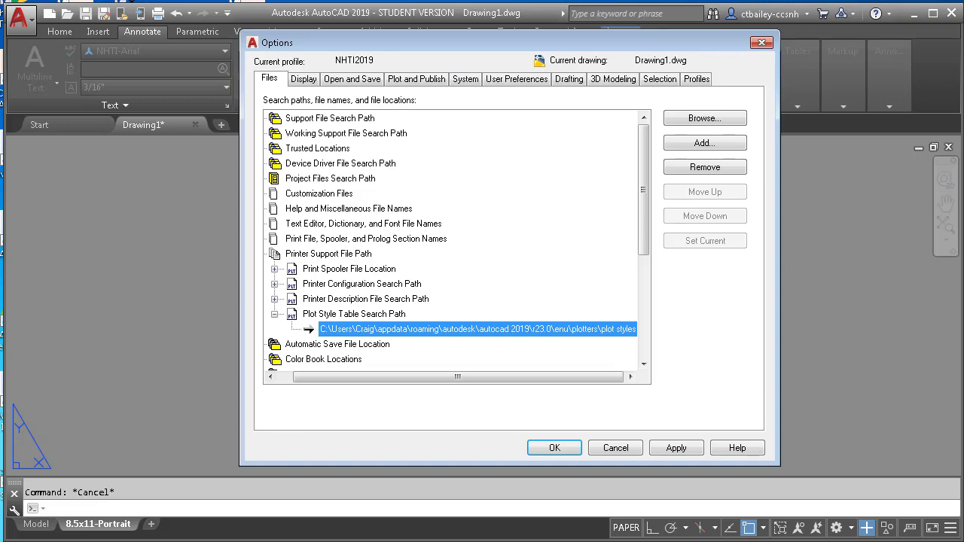
Step: In a new Explorer window, go from Local Disk (C:) through Users into the user's AppData\Roaming folder
key(super+e)
drag(284, 94, 647, 113)
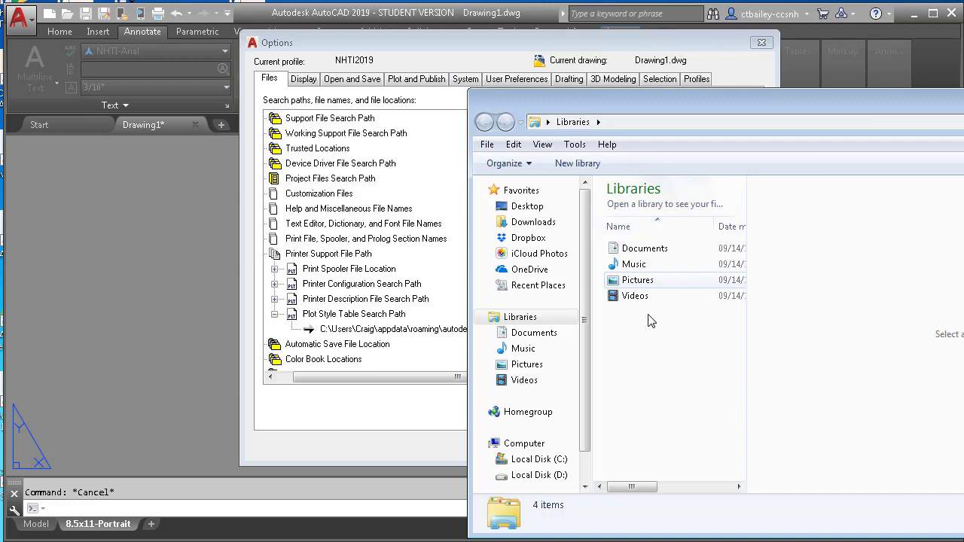
click(537, 459)
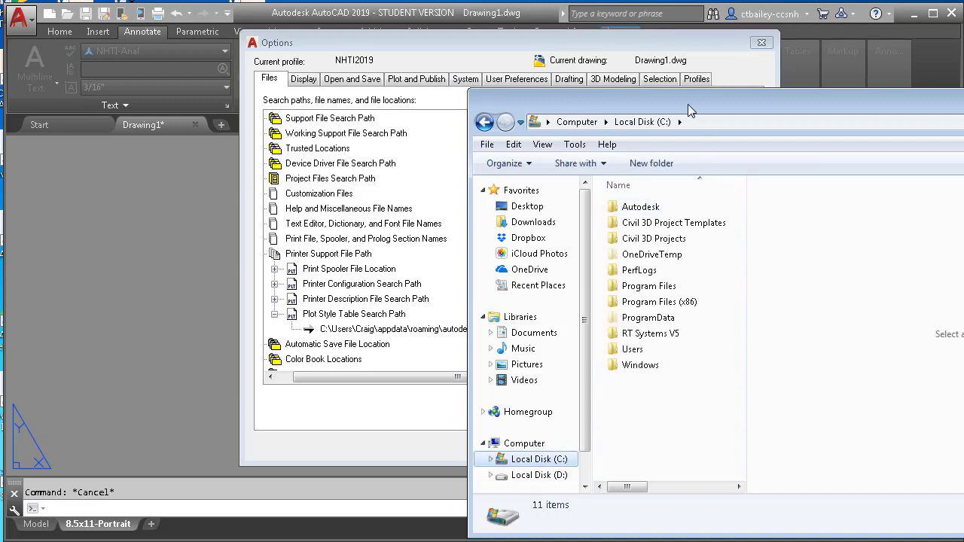
drag(688, 104, 551, 89)
double_click(509, 336)
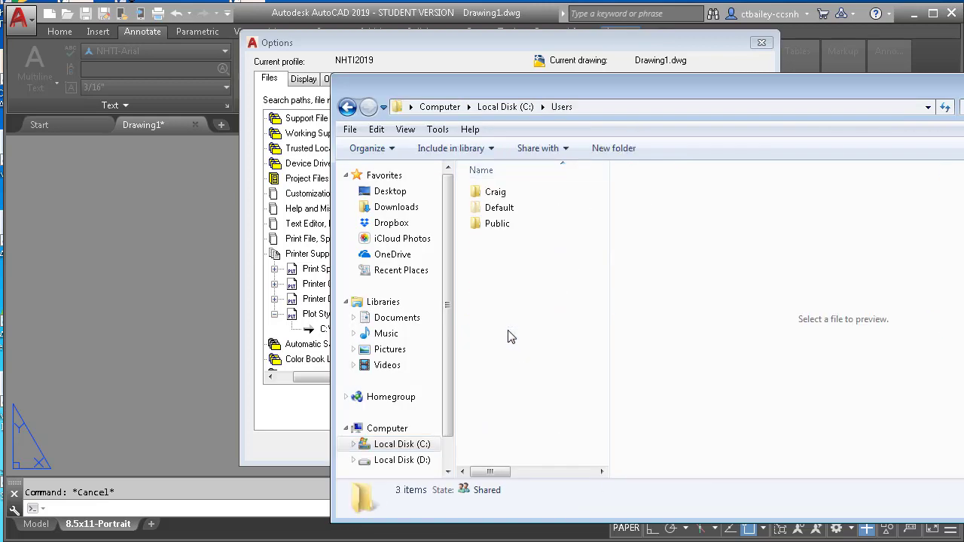
double_click(497, 193)
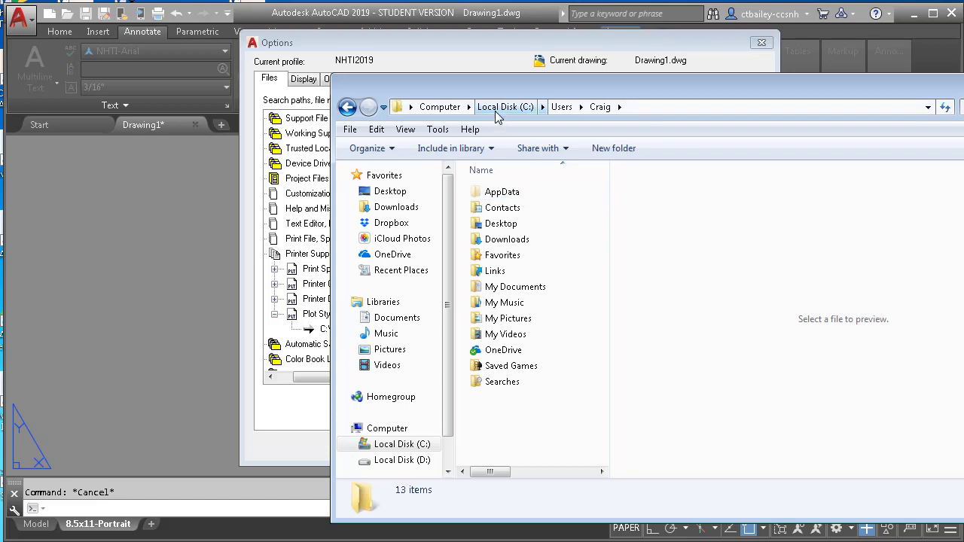
drag(576, 76, 685, 202)
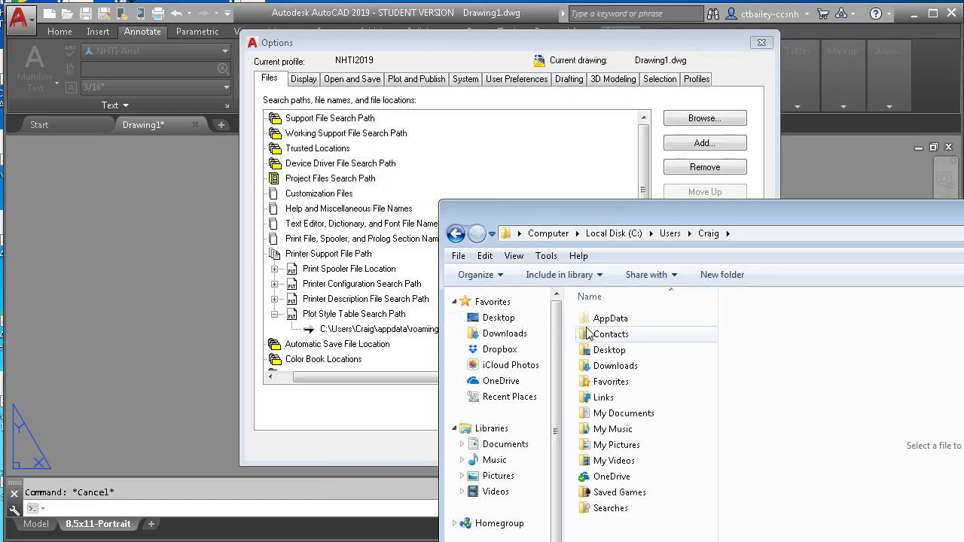
double_click(609, 319)
double_click(600, 352)
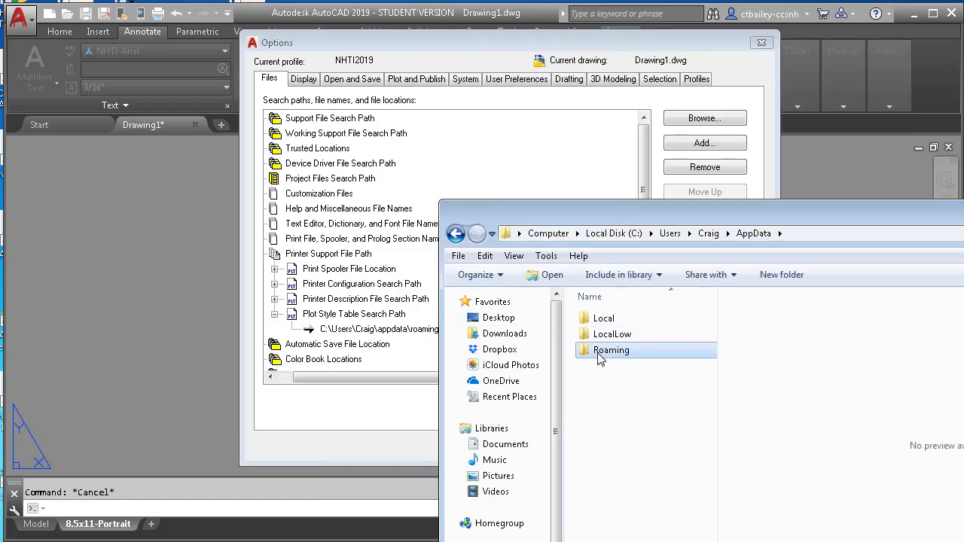
Step: Continue through Autodesk\AutoCAD 2019\R23.0\enu\Plotters into the Plot Styles folder
double_click(611, 350)
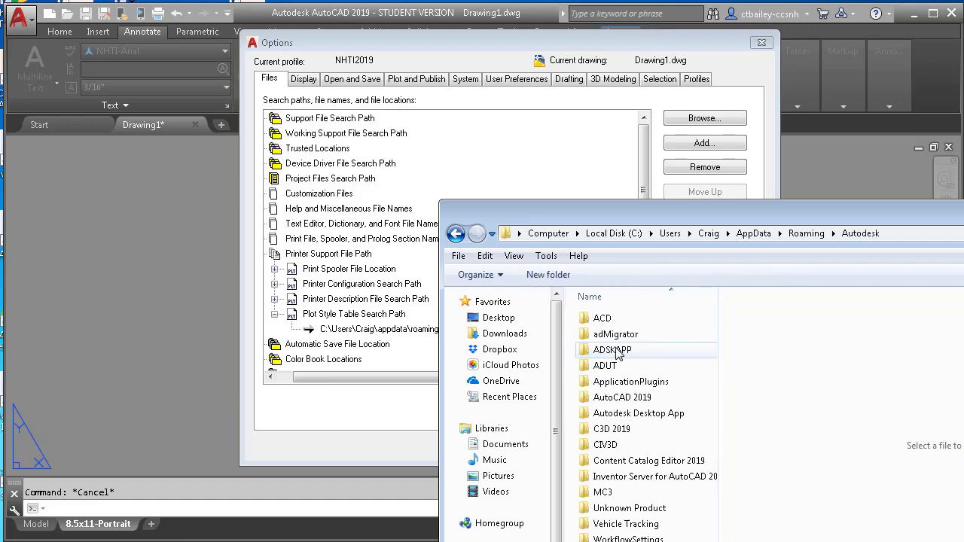
drag(633, 220, 252, 362)
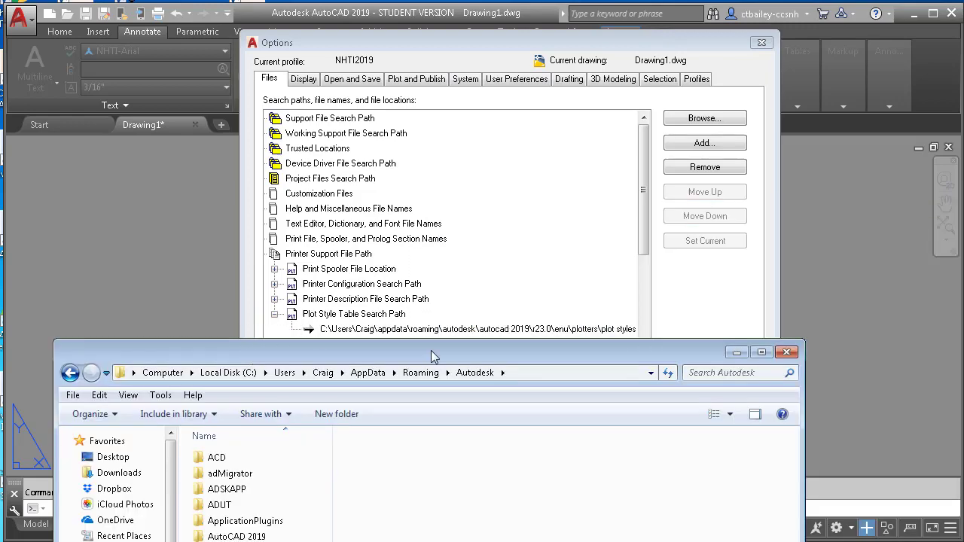
drag(508, 352, 484, 85)
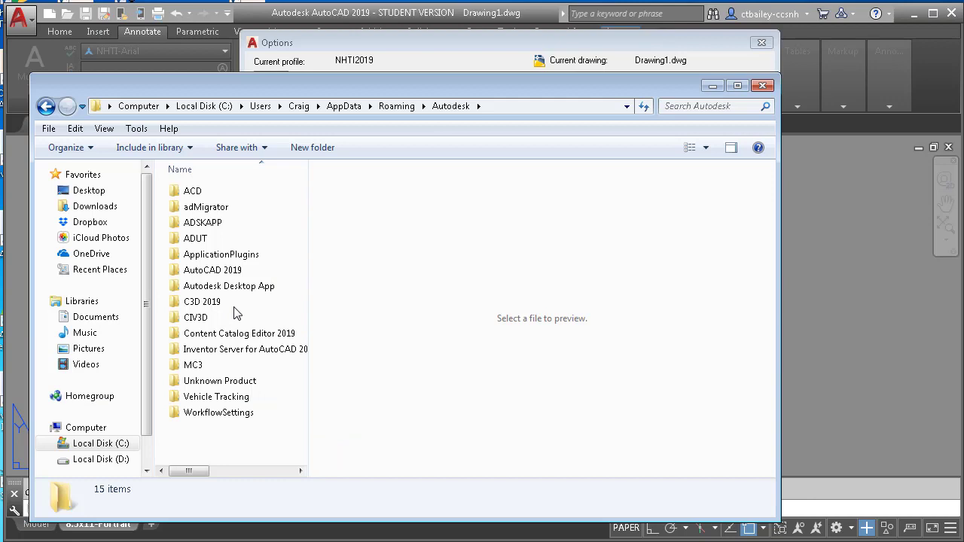
double_click(217, 277)
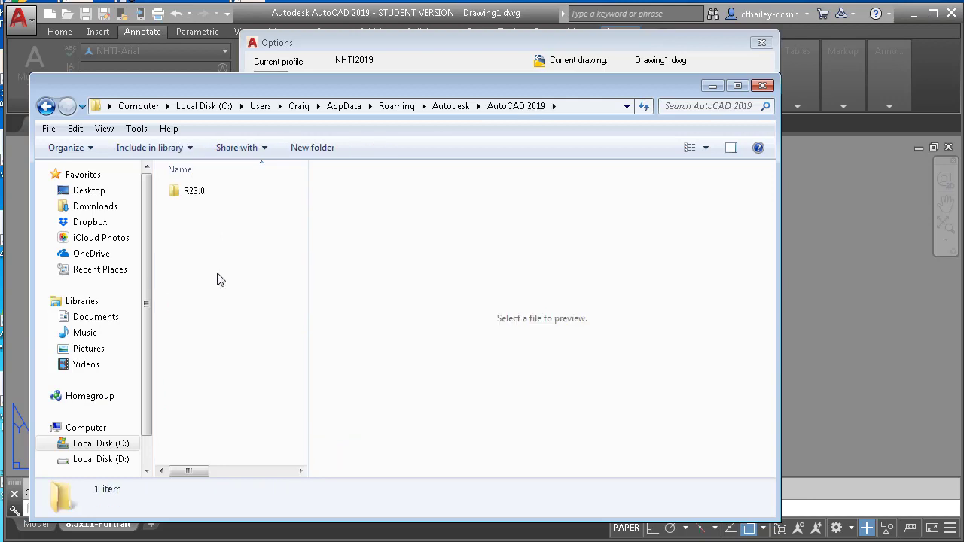
double_click(192, 193)
double_click(202, 195)
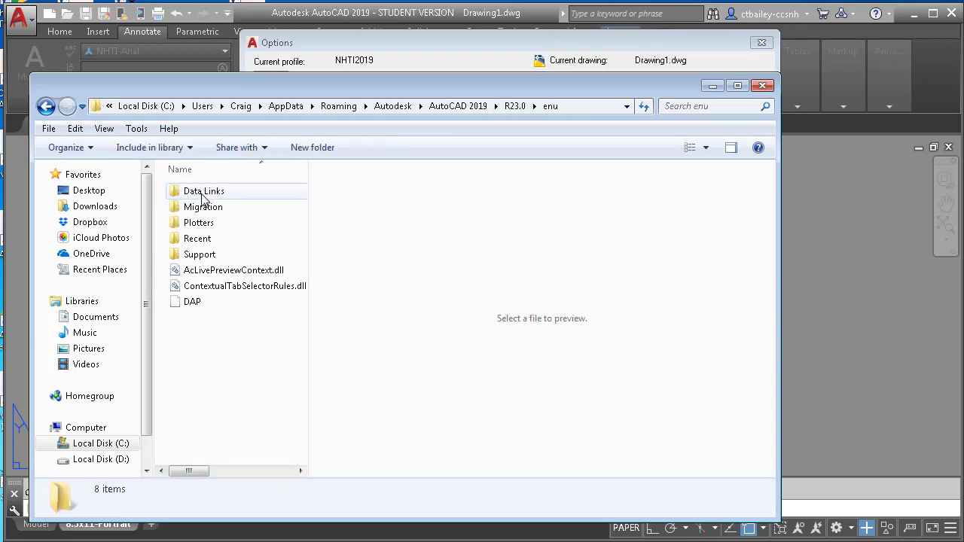
double_click(200, 225)
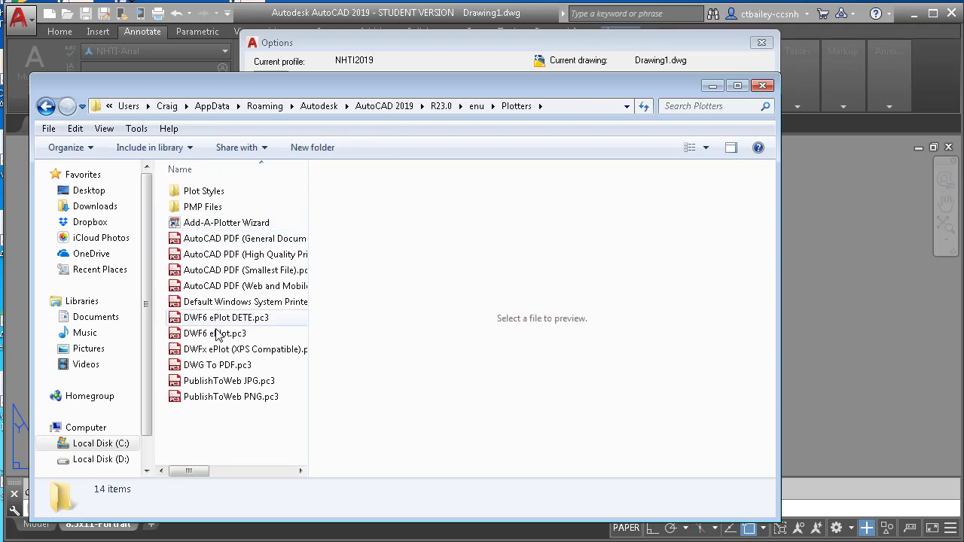
double_click(205, 191)
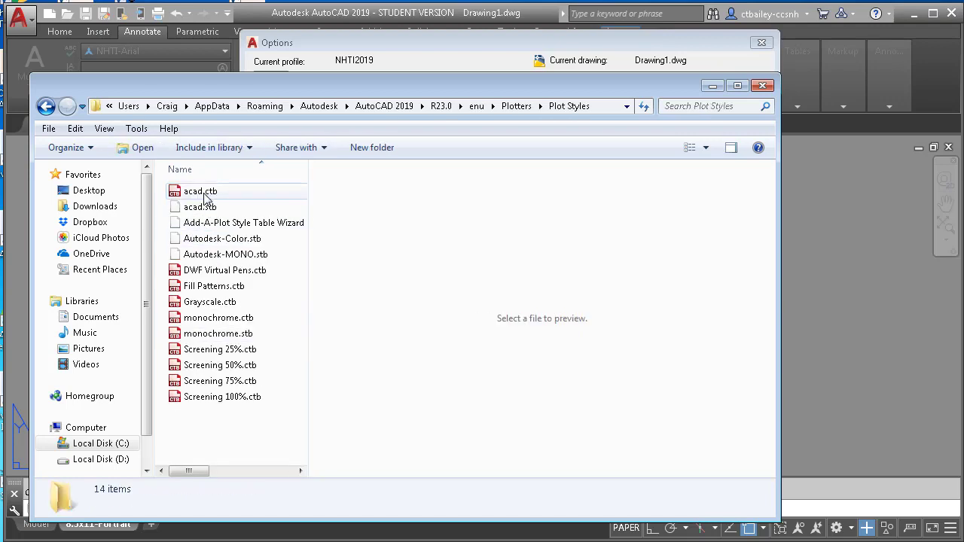
Step: Paste NHTI_ColorBased.ctb into the Plot Styles folder and check the folder's full path
right_click(191, 423)
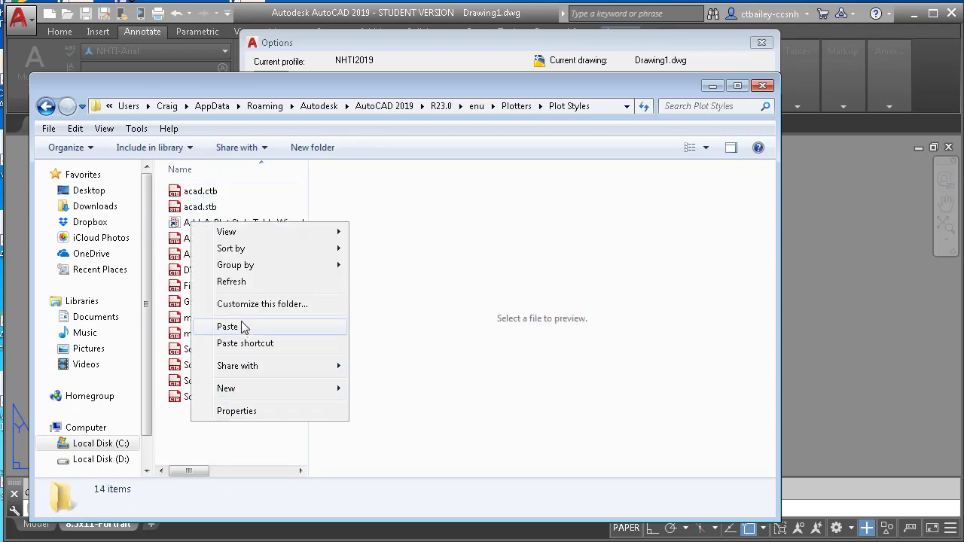
click(227, 326)
click(206, 456)
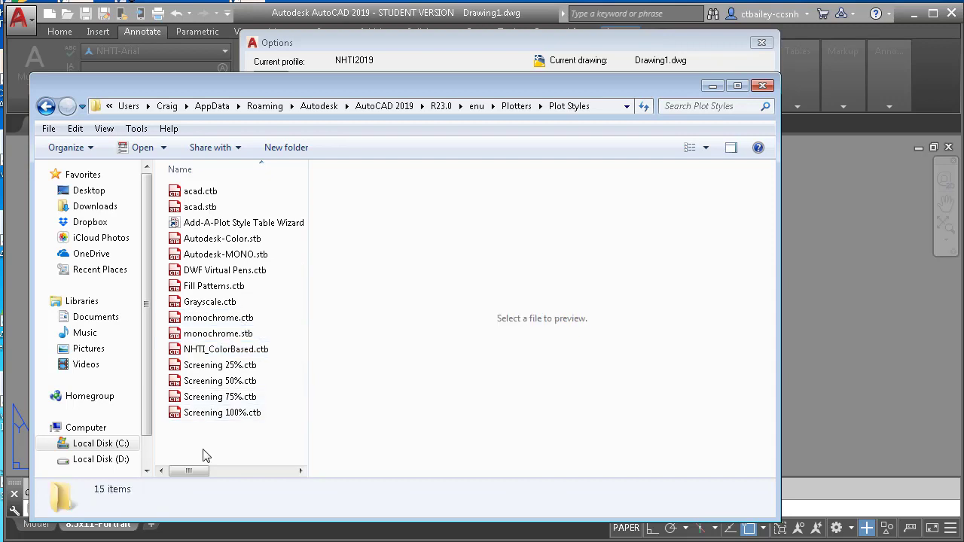
click(608, 110)
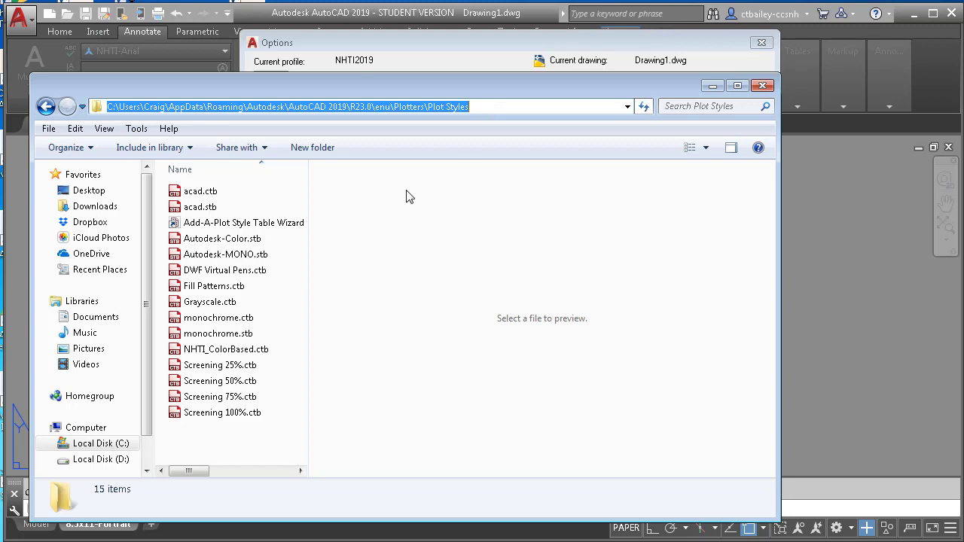
click(216, 454)
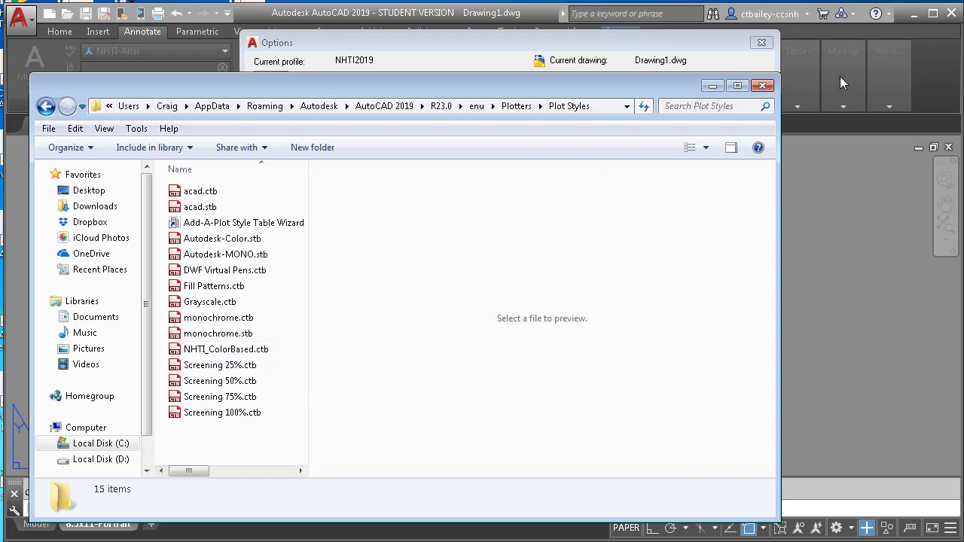
Step: Close Explorer, accept the Options dialog with OK, and bring up the 8.5x11-Portrait tab's shortcut menu
click(764, 86)
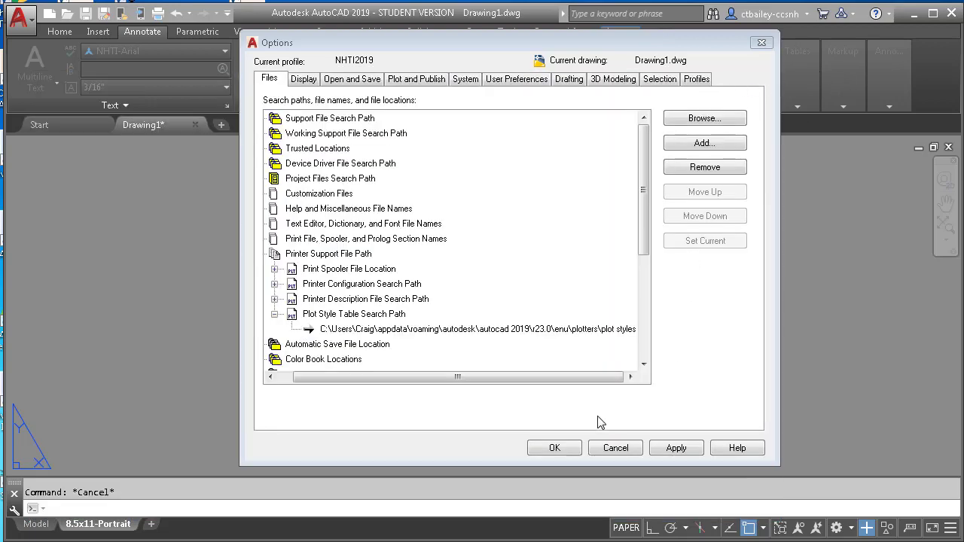
click(556, 449)
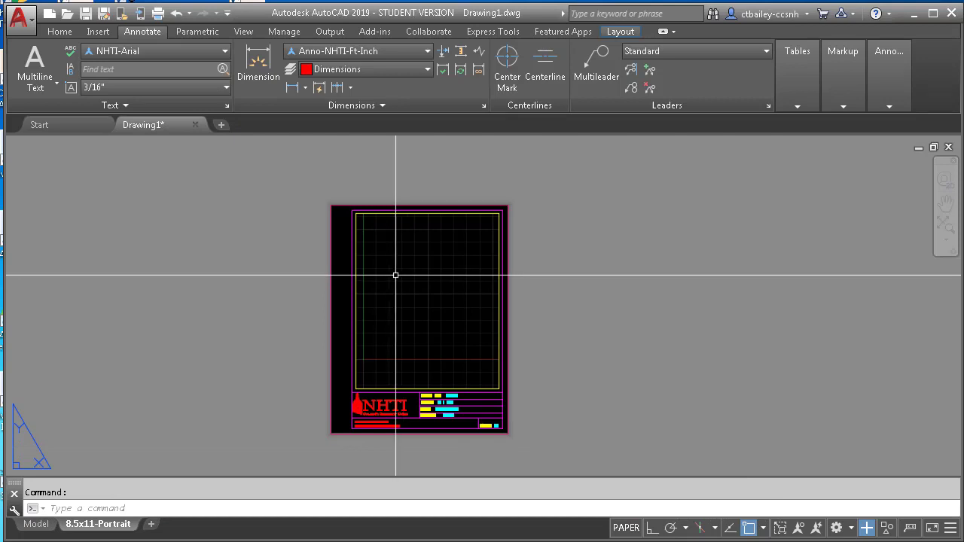
right_click(87, 531)
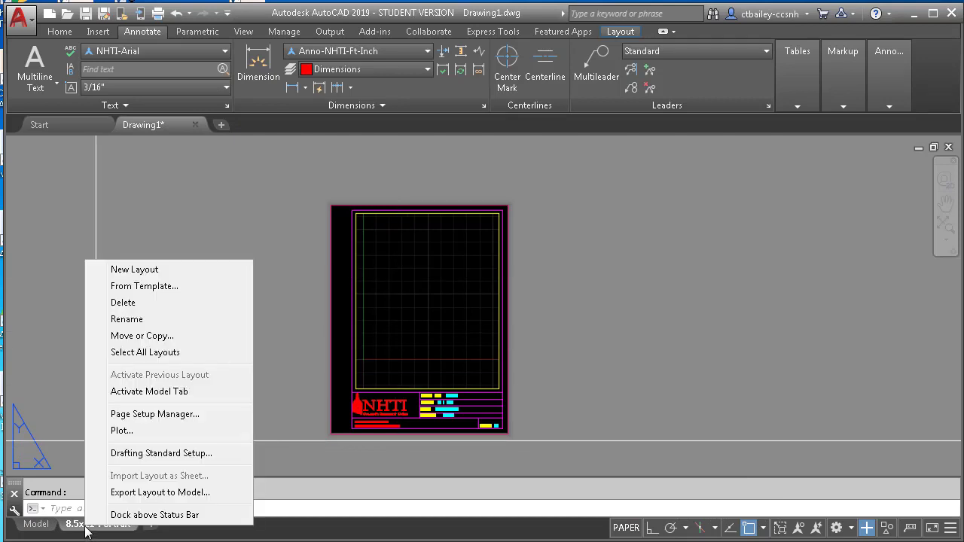
Step: Modify the 8.5x11-Portrait page setup to use NHTI_ColorBased.ctb as its plot style table
click(130, 417)
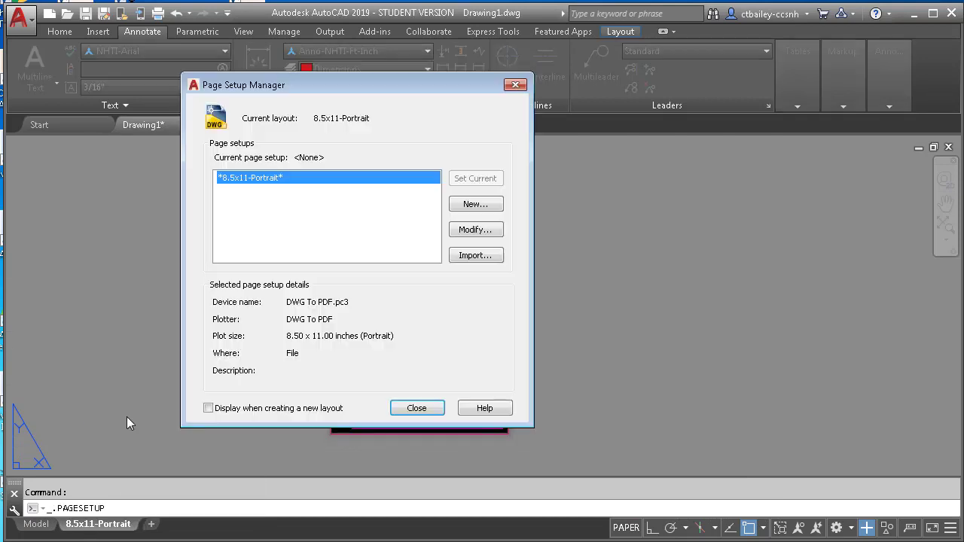
click(486, 229)
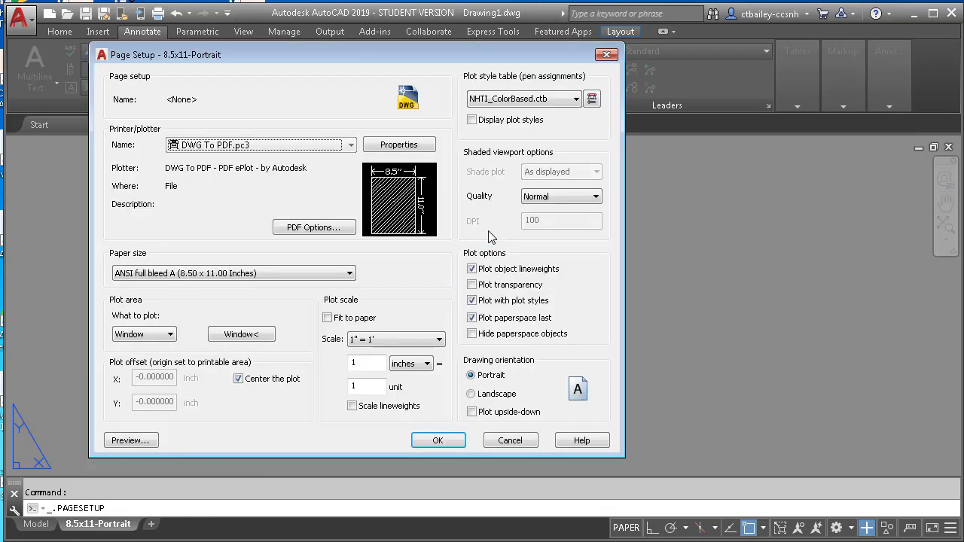
click(544, 103)
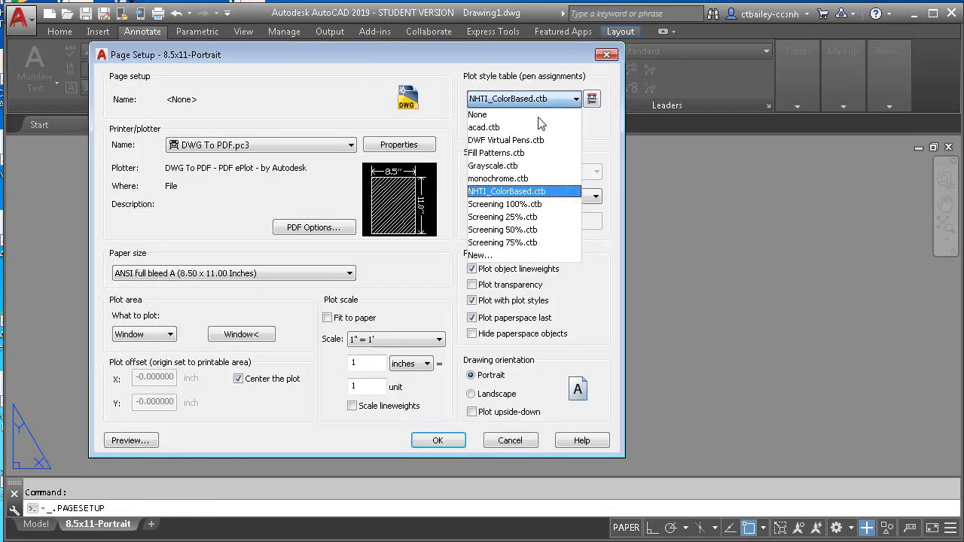
click(516, 193)
Step: Preview the 8.5x11-Portrait sheet and zoom around to confirm the title block prints bold black and white
click(121, 442)
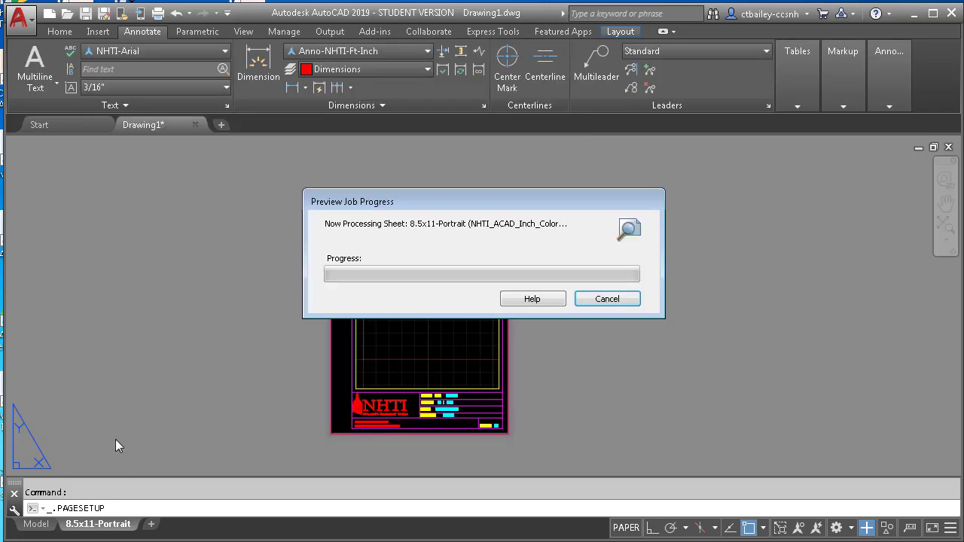
scroll(452, 373, up, 4)
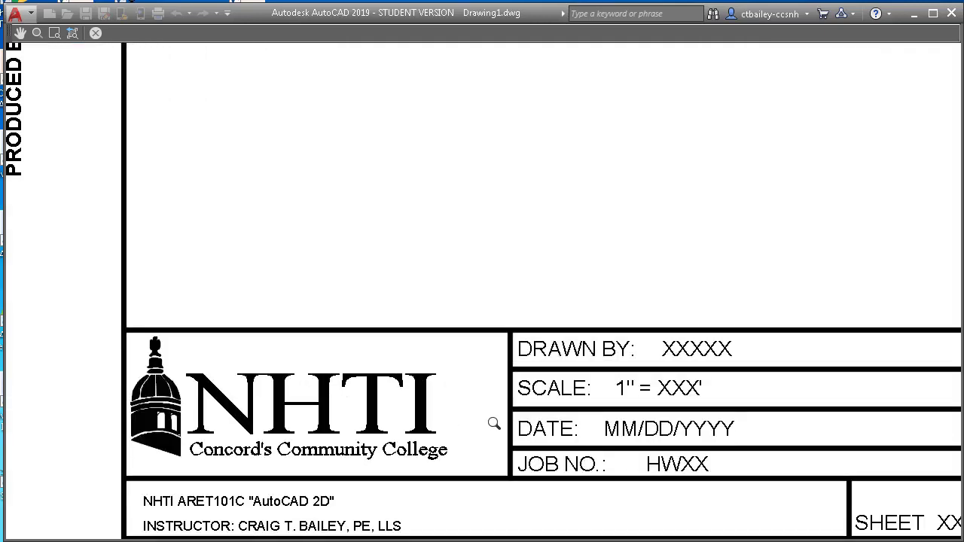
scroll(319, 269, down, 2)
scroll(348, 362, up, 2)
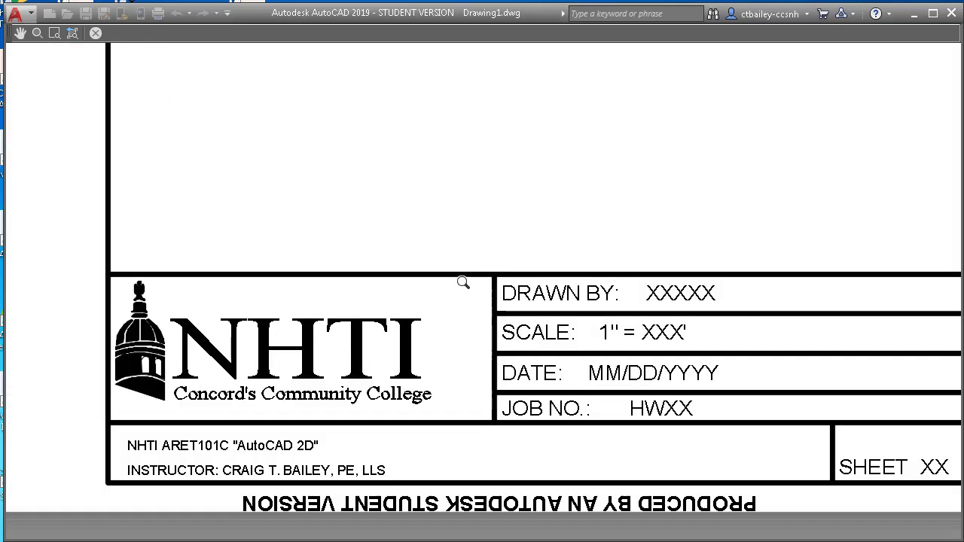
scroll(595, 309, up, 2)
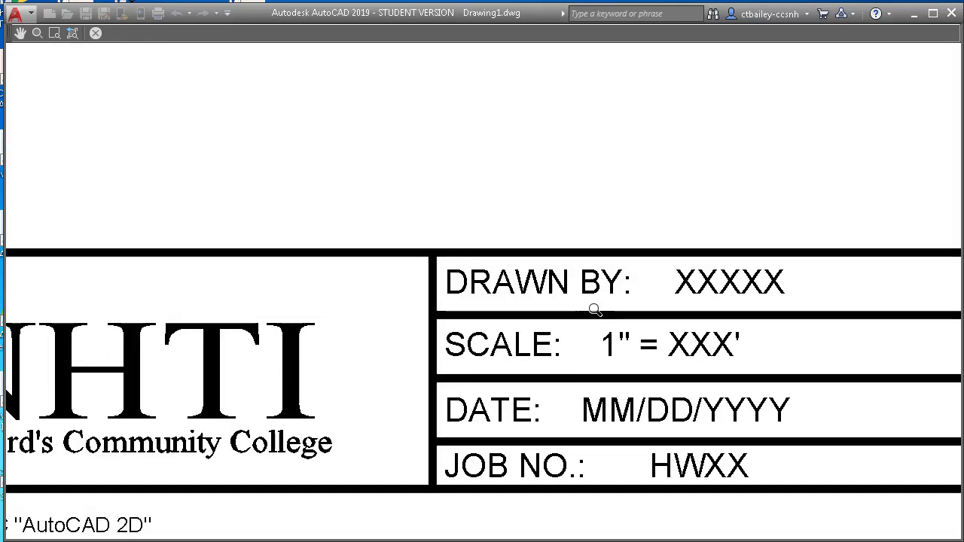
scroll(387, 235, down, 1)
scroll(386, 235, down, 1)
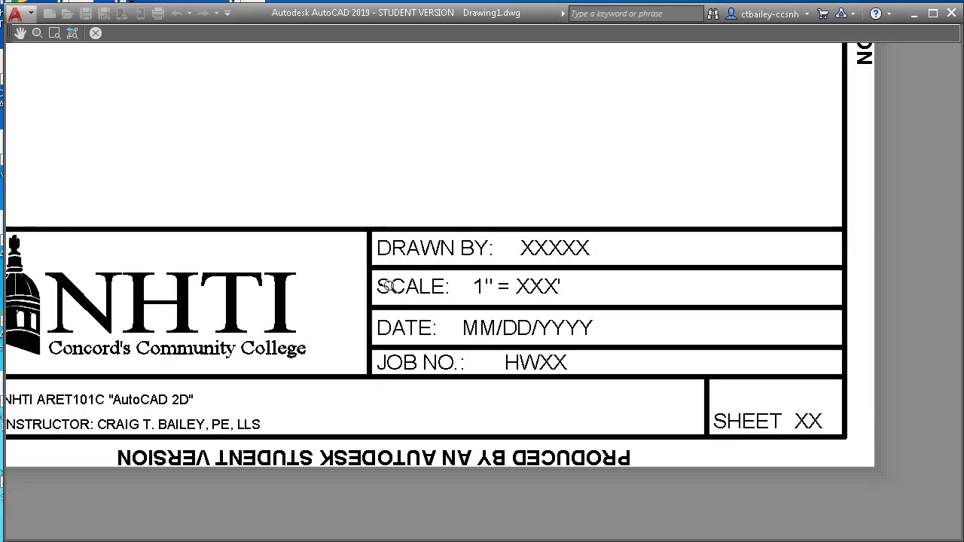
scroll(349, 344, down, 2)
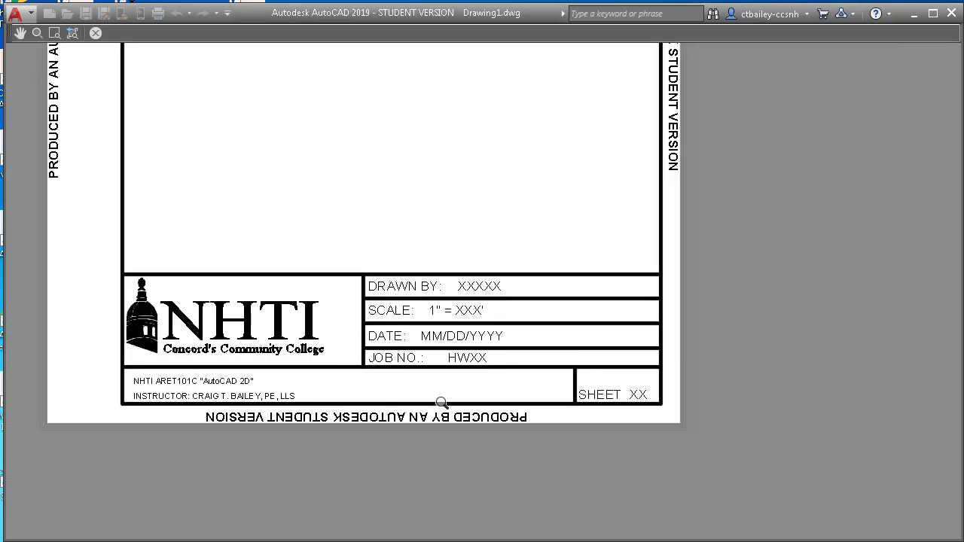
scroll(91, 168, down, 1)
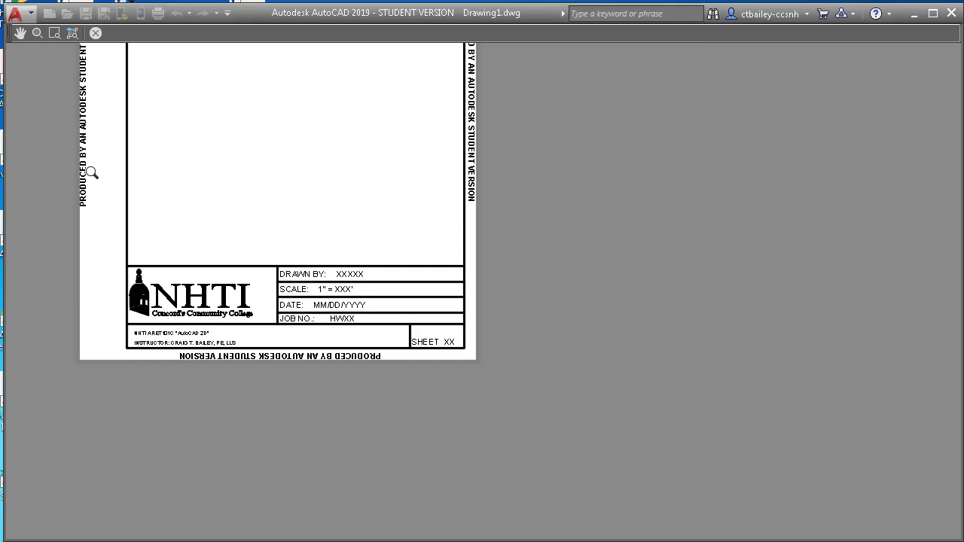
scroll(216, 144, down, 1)
scroll(196, 66, up, 2)
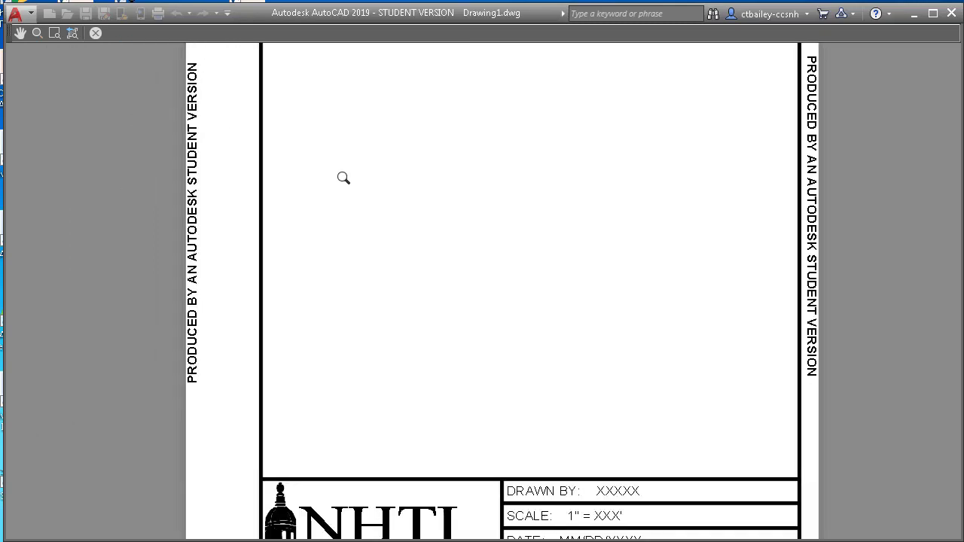
Step: Exit the plot preview and Page Setup dialogs, returning to the 8.5x11-Portrait layout with NHTI_ColorBased.ctb applied
key(Escape)
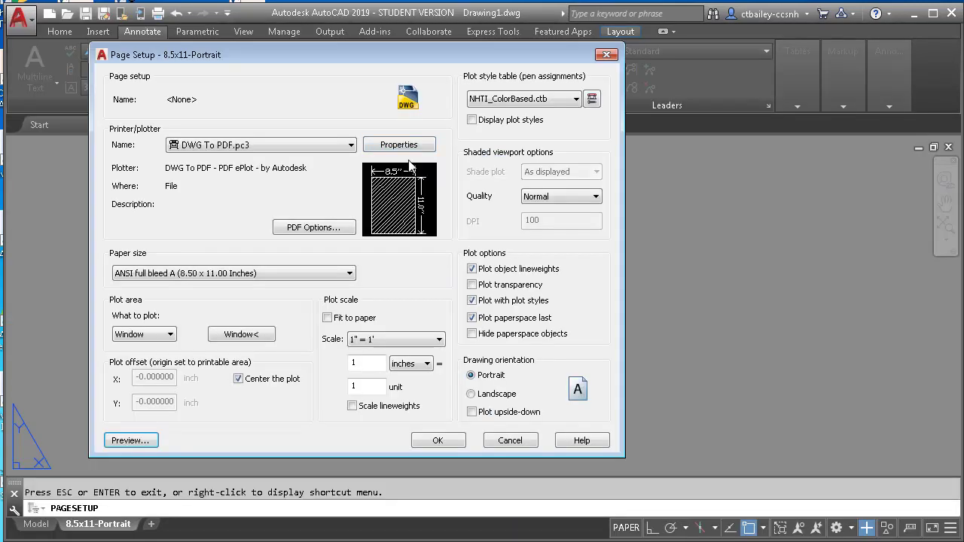
click(502, 447)
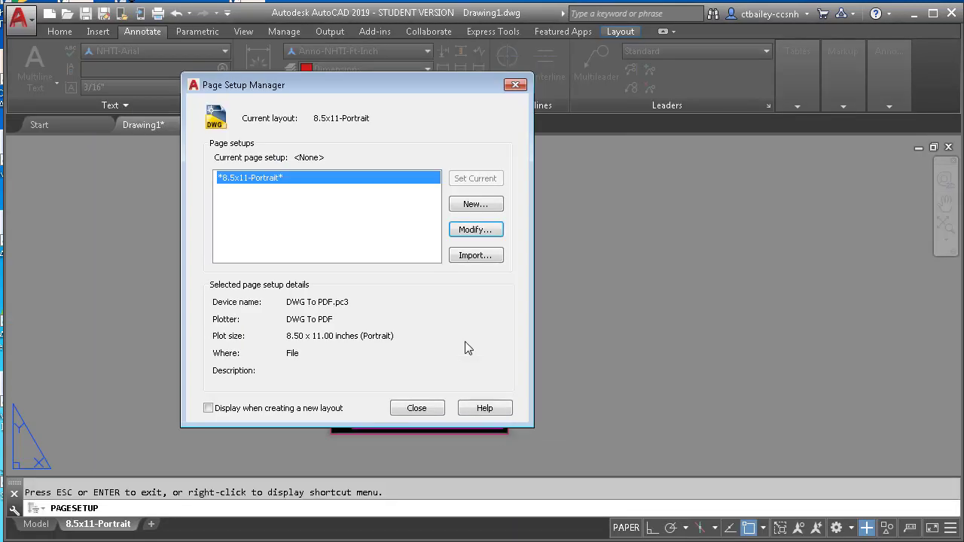
click(416, 409)
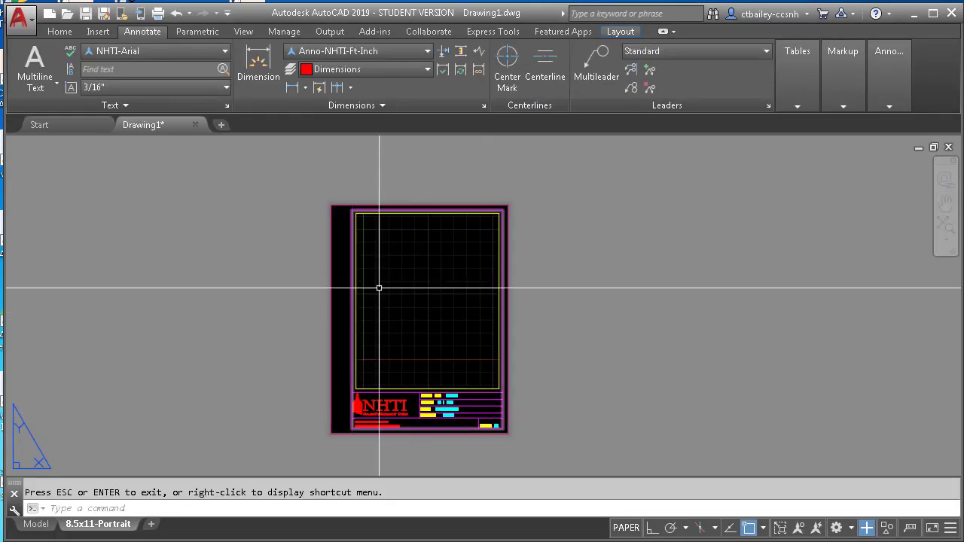